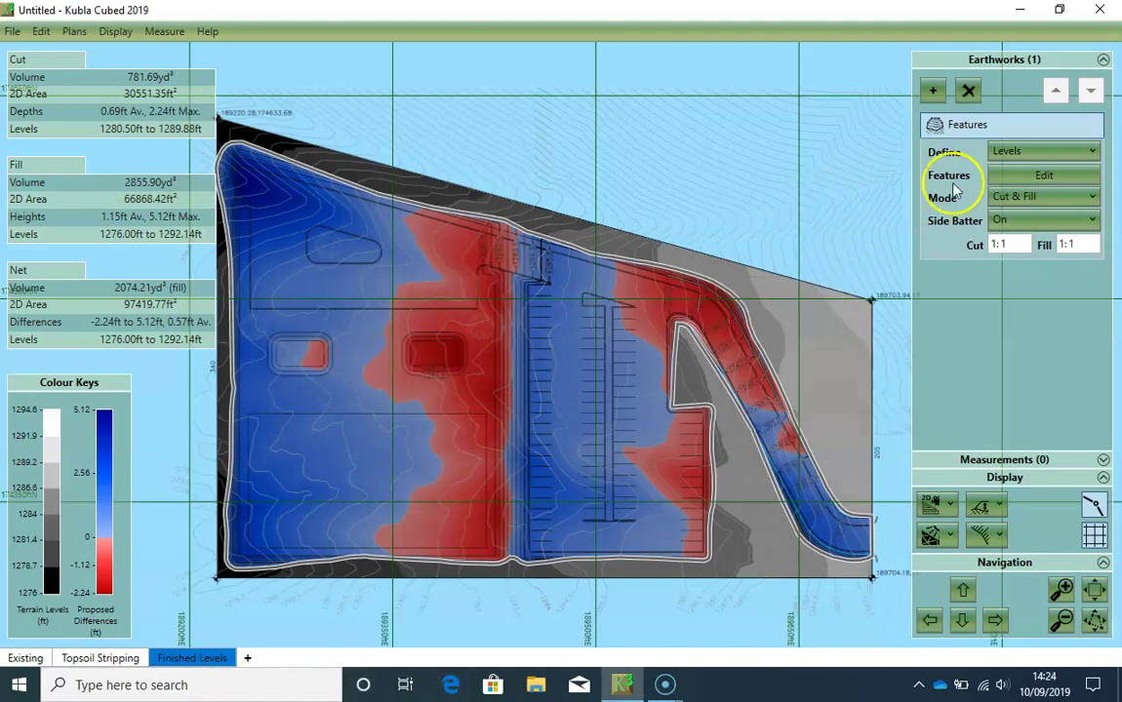
- Start a new strip earthwork and trace its boundary from the parking area's southeast corner up its east edge and along the access road
{"action": "left_click", "coordinate": [933, 91]}
{"action": "left_click", "coordinate": [954, 123]}
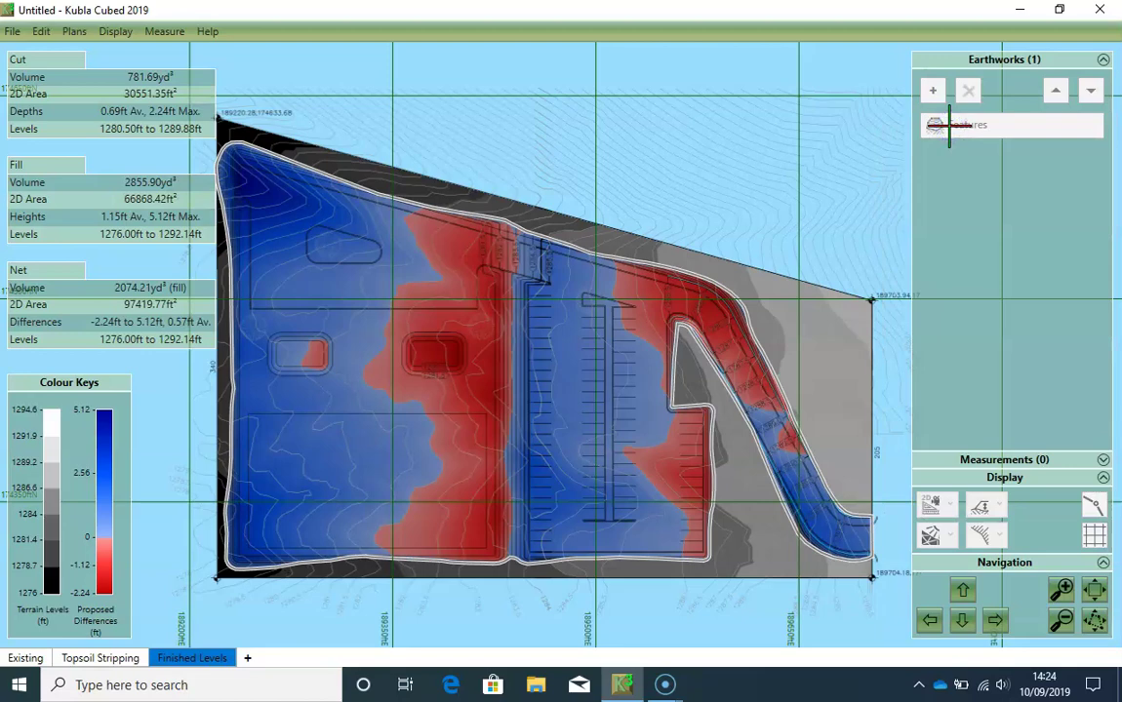
{"action": "scroll", "coordinate": [746, 538], "scroll_direction": "up", "scroll_amount": 2}
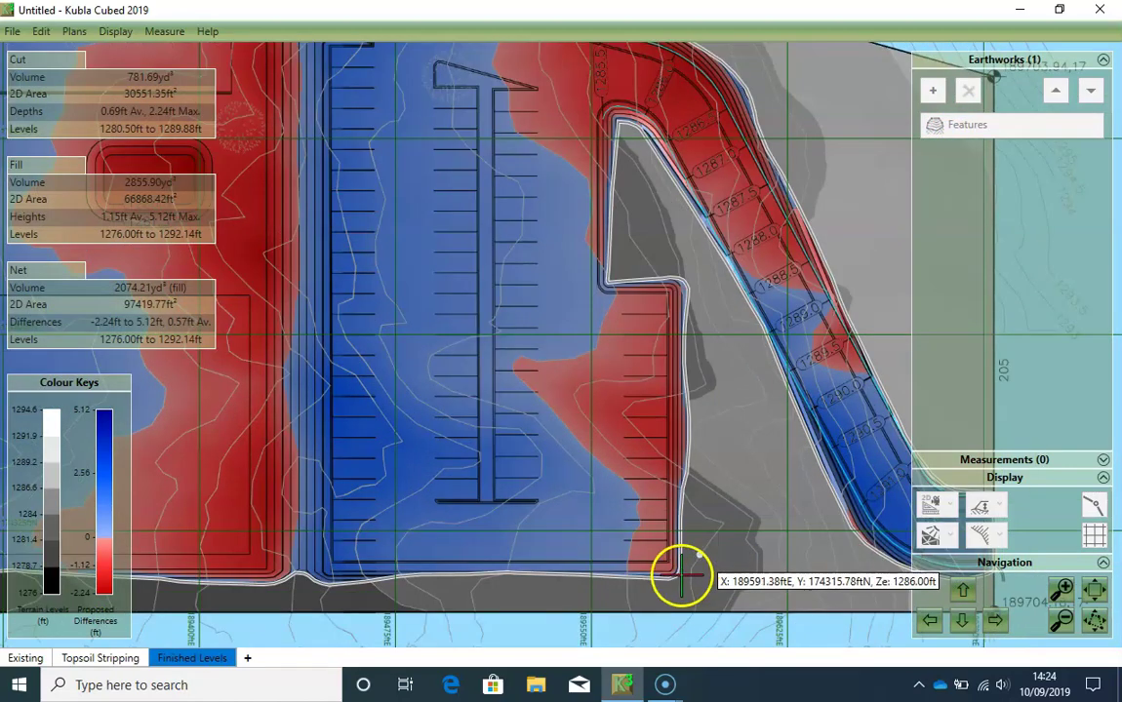
{"action": "left_click", "coordinate": [671, 579]}
{"action": "left_click", "coordinate": [670, 573]}
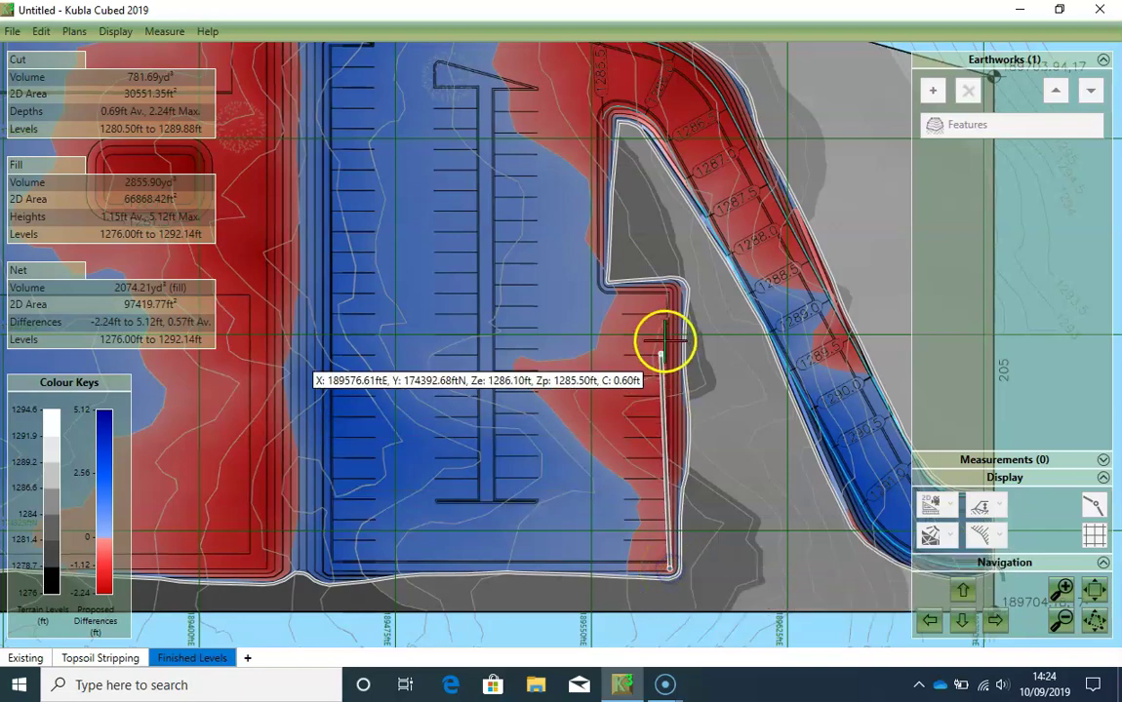
{"action": "left_click", "coordinate": [671, 291]}
{"action": "scroll", "coordinate": [604, 296], "scroll_direction": "up", "scroll_amount": 7}
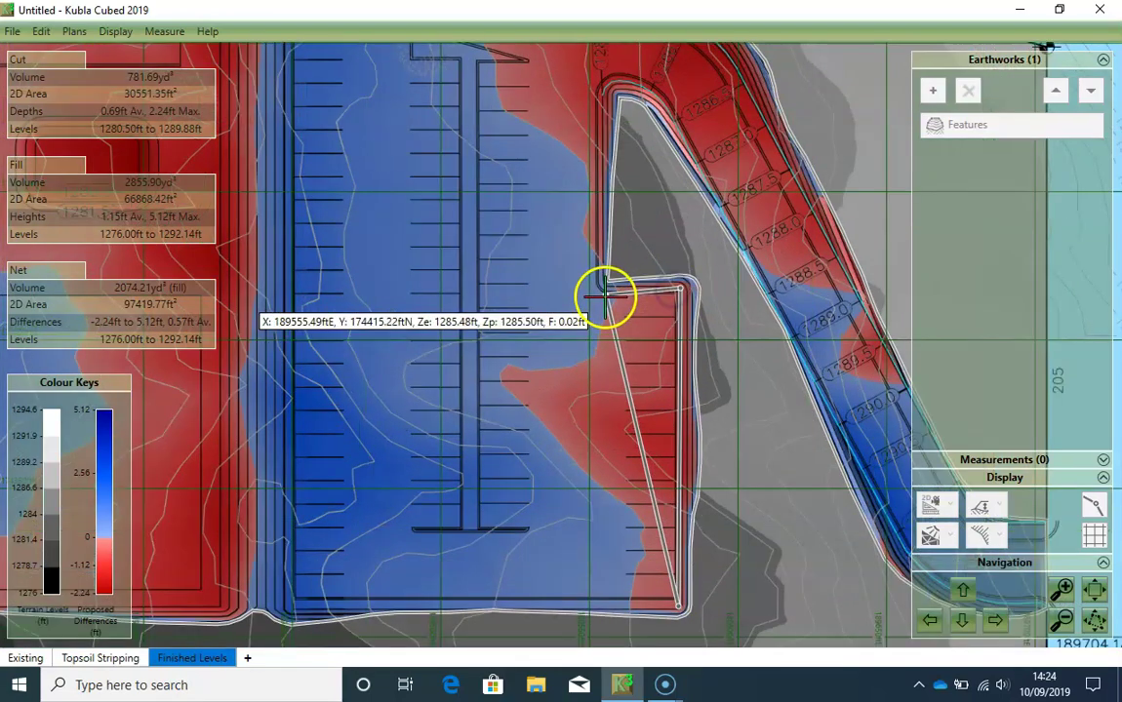
{"action": "mouse_move", "coordinate": [600, 276]}
{"action": "left_mouse_down"}
{"action": "mouse_move", "coordinate": [614, 280]}
{"action": "mouse_move", "coordinate": [615, 259]}
{"action": "left_mouse_up"}
{"action": "middle_click_drag", "start_coordinate": [608, 152], "coordinate": [601, 331]}
{"action": "middle_click_drag", "start_coordinate": [572, 156], "coordinate": [595, 371]}
{"action": "left_click_drag", "start_coordinate": [605, 317], "coordinate": [626, 188]}
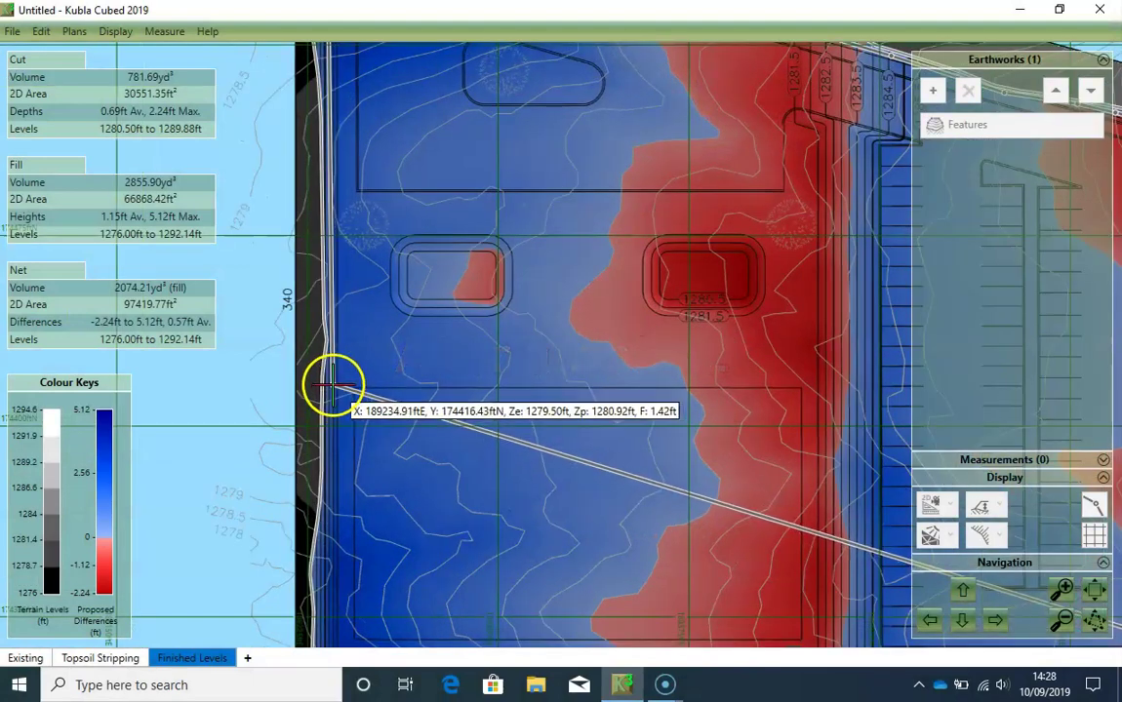
- Continue the strip boundary along the north and east edges of the southwestern rectangular area and finish the outline at the south edge
{"action": "left_click", "coordinate": [333, 382]}
{"action": "left_click_drag", "start_coordinate": [332, 383], "coordinate": [818, 385]}
{"action": "left_click", "coordinate": [817, 386]}
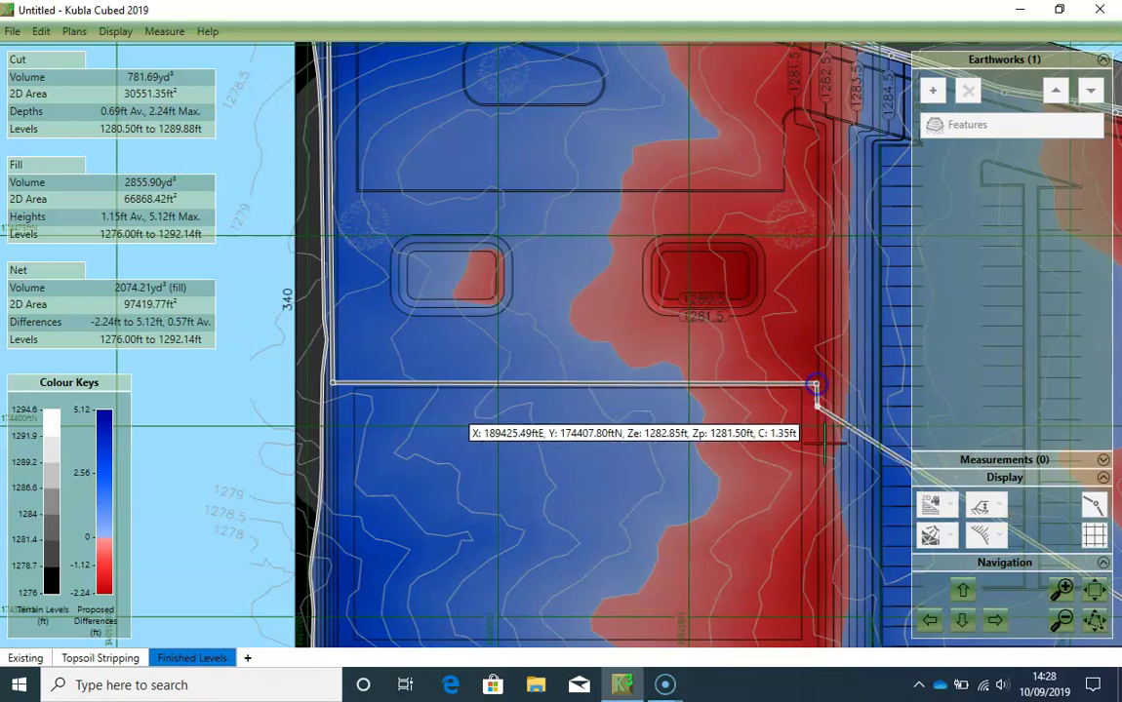
{"action": "middle_click_drag", "start_coordinate": [821, 485], "coordinate": [724, 290]}
{"action": "scroll", "coordinate": [724, 452], "scroll_direction": "down", "scroll_amount": 1}
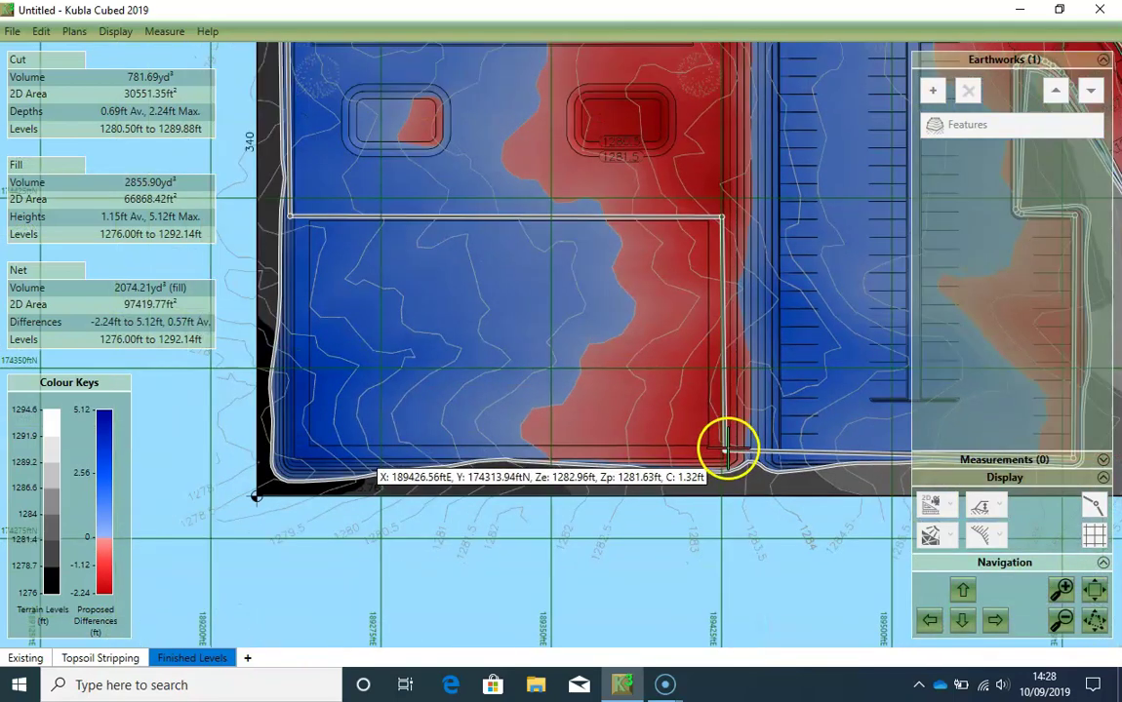
{"action": "left_click", "coordinate": [723, 451]}
{"action": "middle_click_drag", "start_coordinate": [723, 450], "coordinate": [538, 404]}
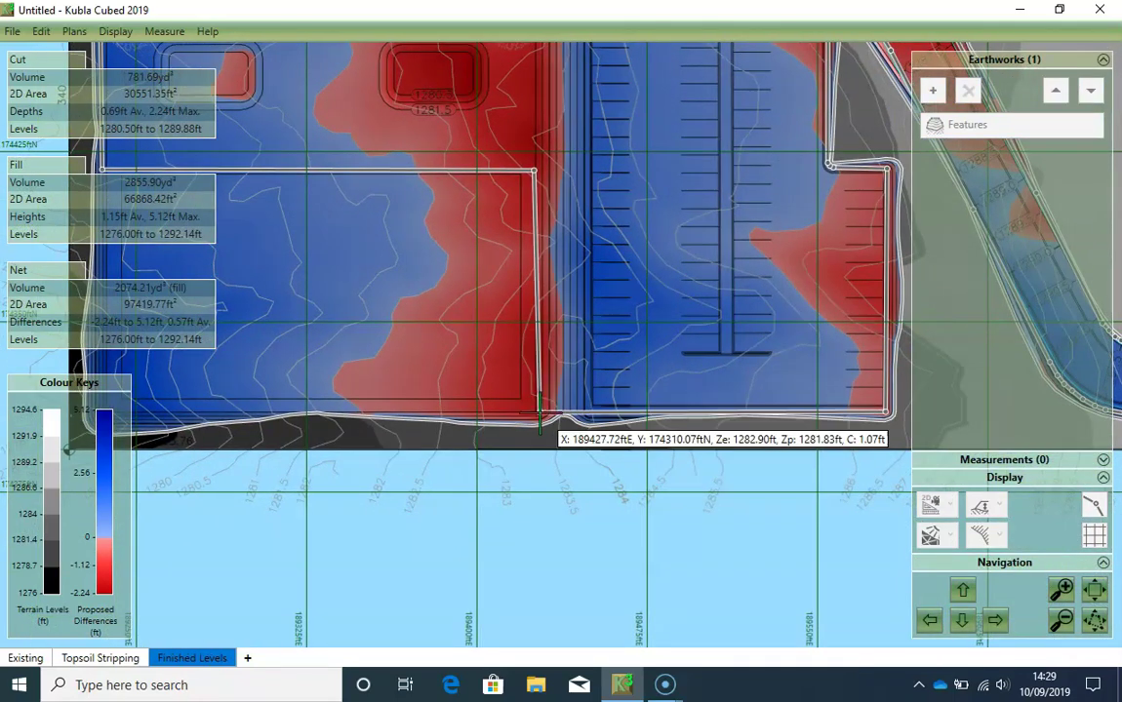
{"action": "scroll", "coordinate": [535, 407], "scroll_direction": "up", "scroll_amount": 1}
{"action": "left_click", "coordinate": [527, 414]}
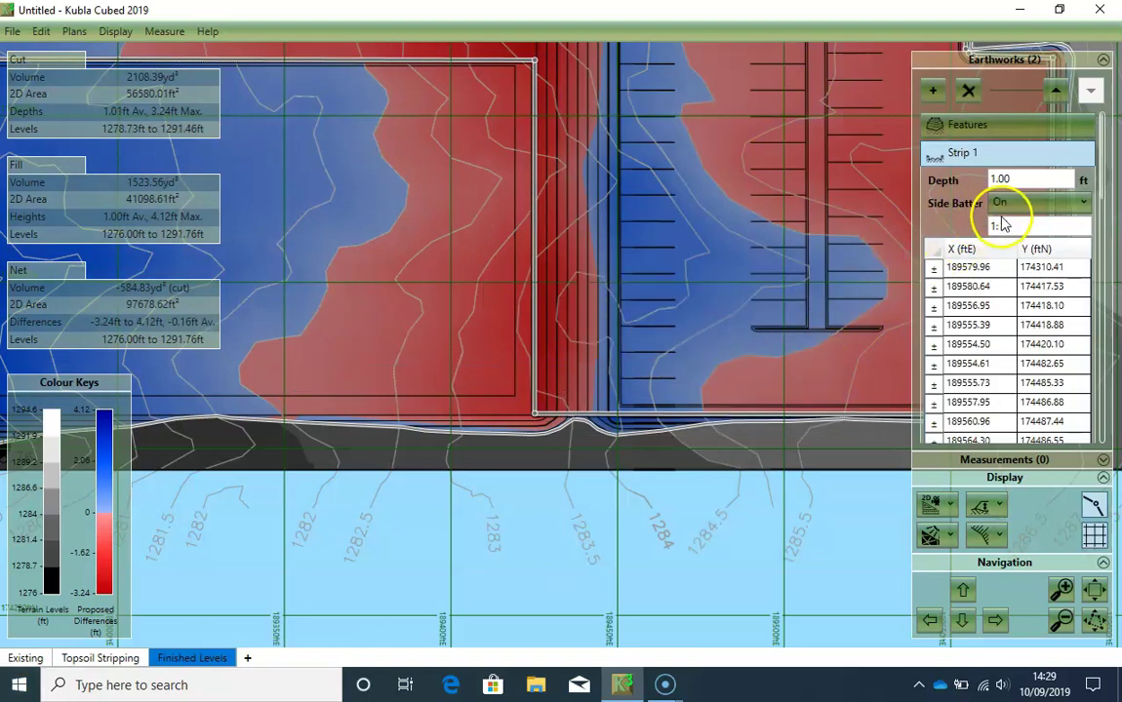
- Set the new strip's depth to 0.5 ft and turn its side batter off
{"action": "double_click", "coordinate": [1024, 179]}
{"action": "type", "text": "0.5"}
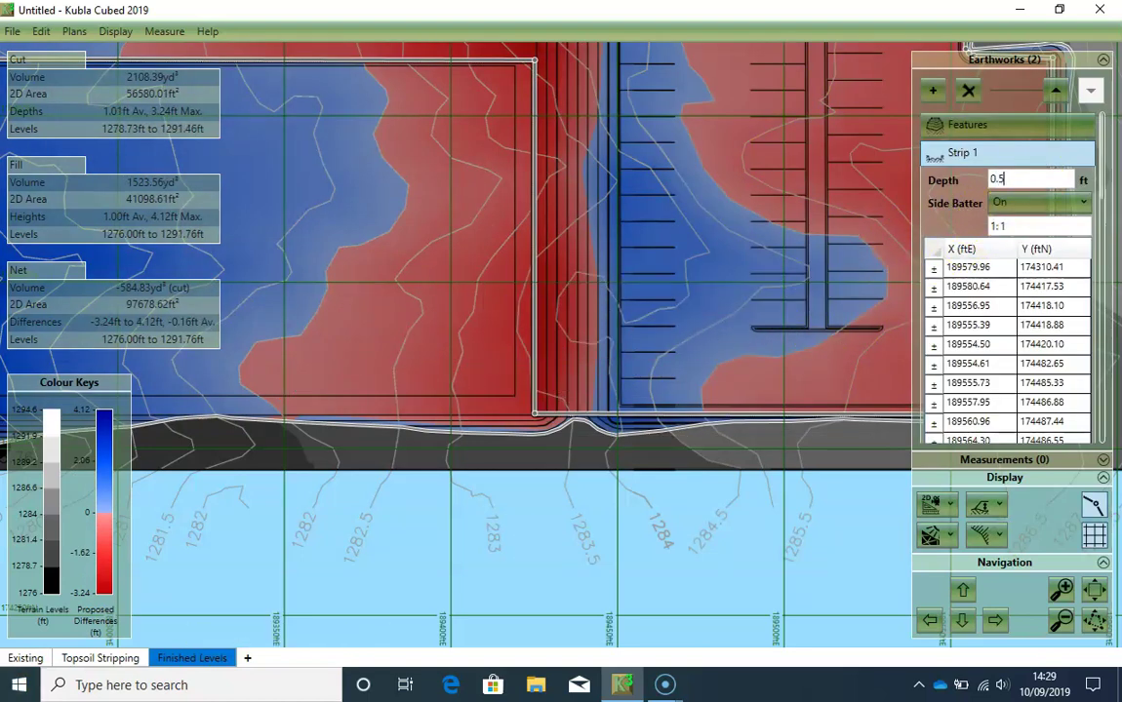
{"action": "key", "text": "Return"}
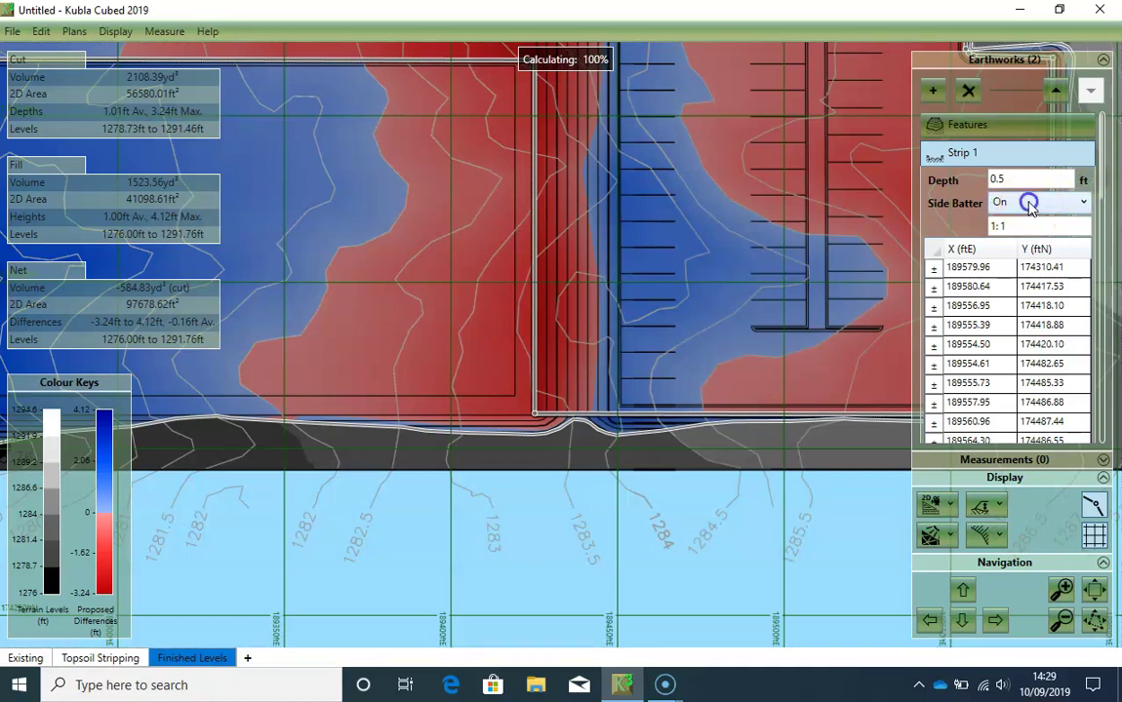
{"action": "left_click", "coordinate": [1029, 203]}
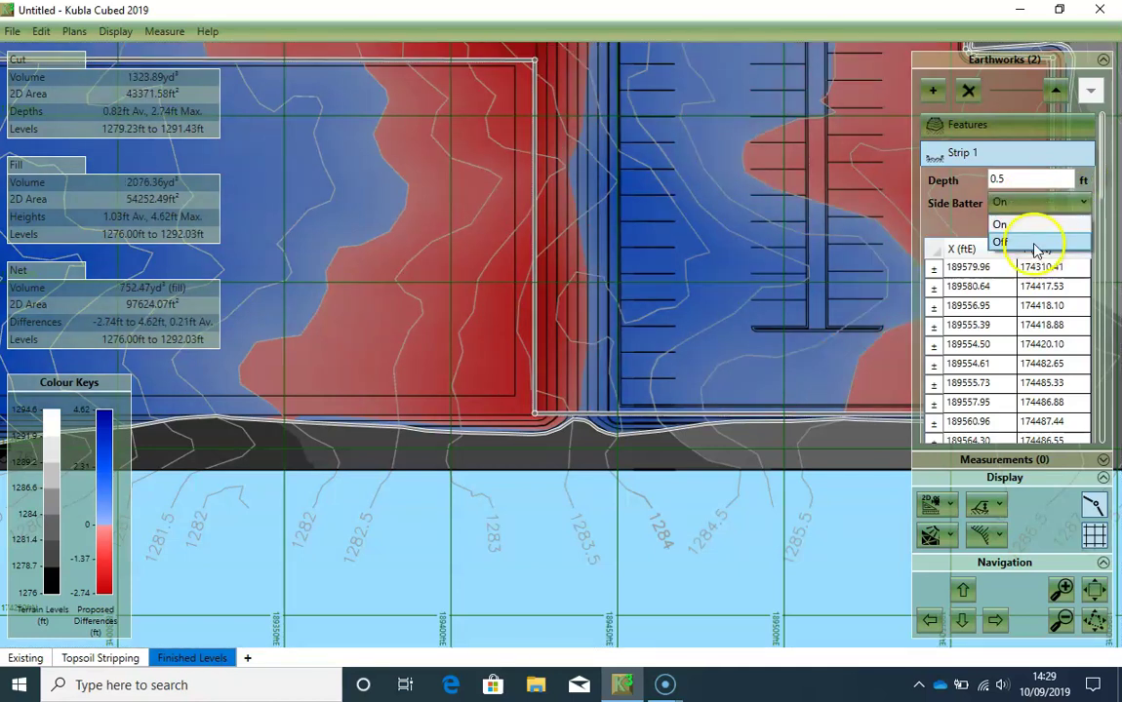
{"action": "left_click", "coordinate": [1035, 243]}
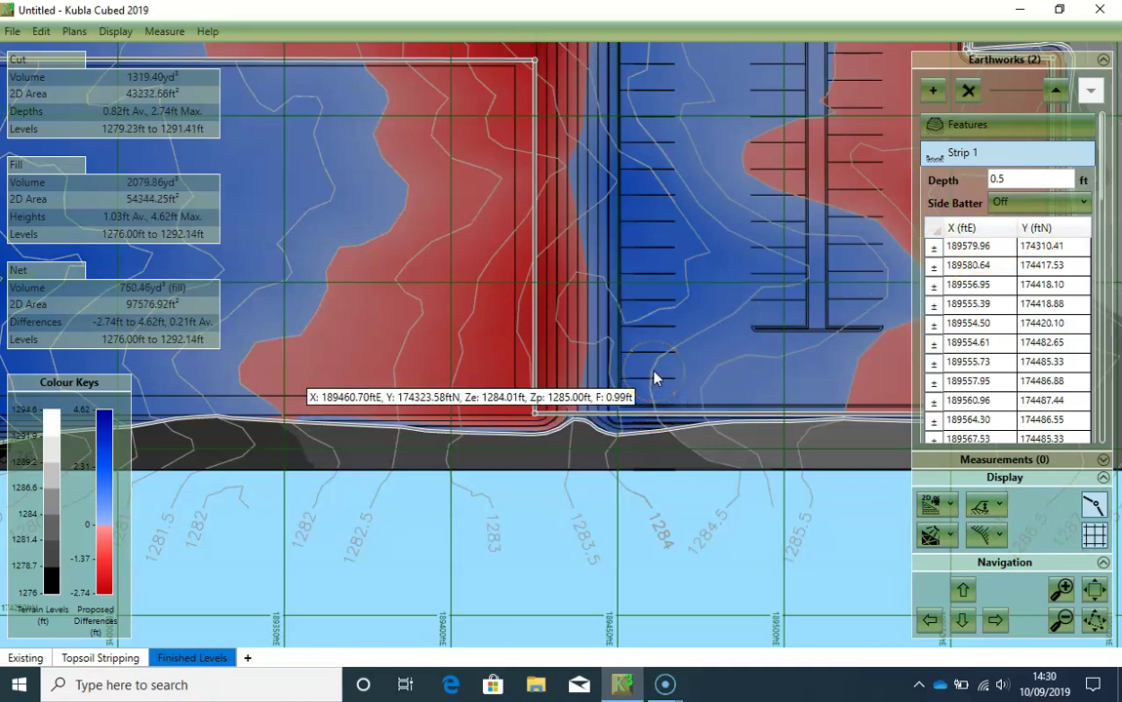
{"action": "left_click", "coordinate": [682, 367]}
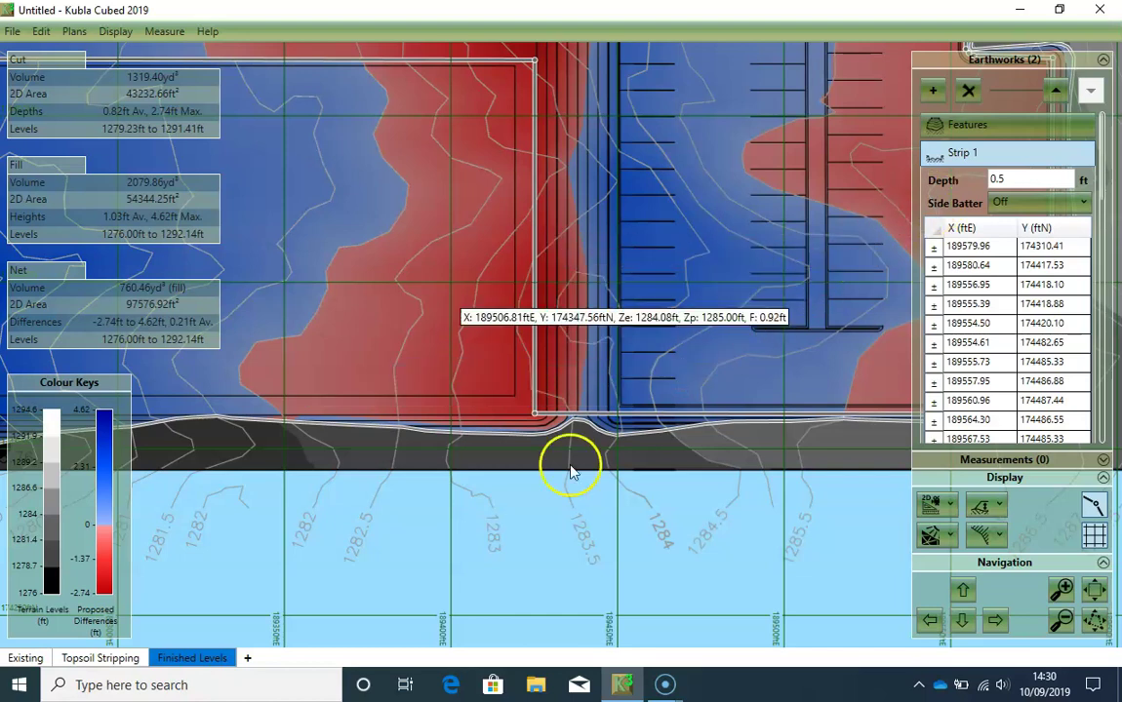
- Rename the first strip as Paving Type 1
{"action": "left_click", "coordinate": [958, 124]}
{"action": "type", "text": "Paving Type"}
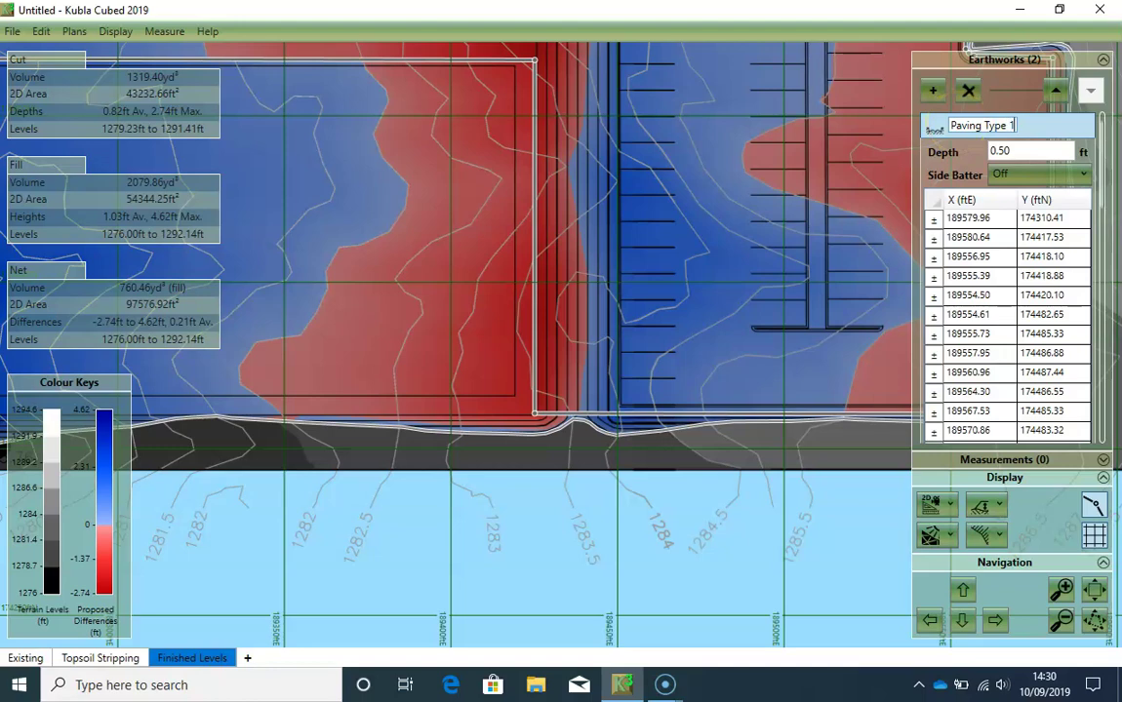
{"action": "key", "text": "Return"}
{"action": "scroll", "coordinate": [839, 305], "scroll_direction": "down", "scroll_amount": 3}
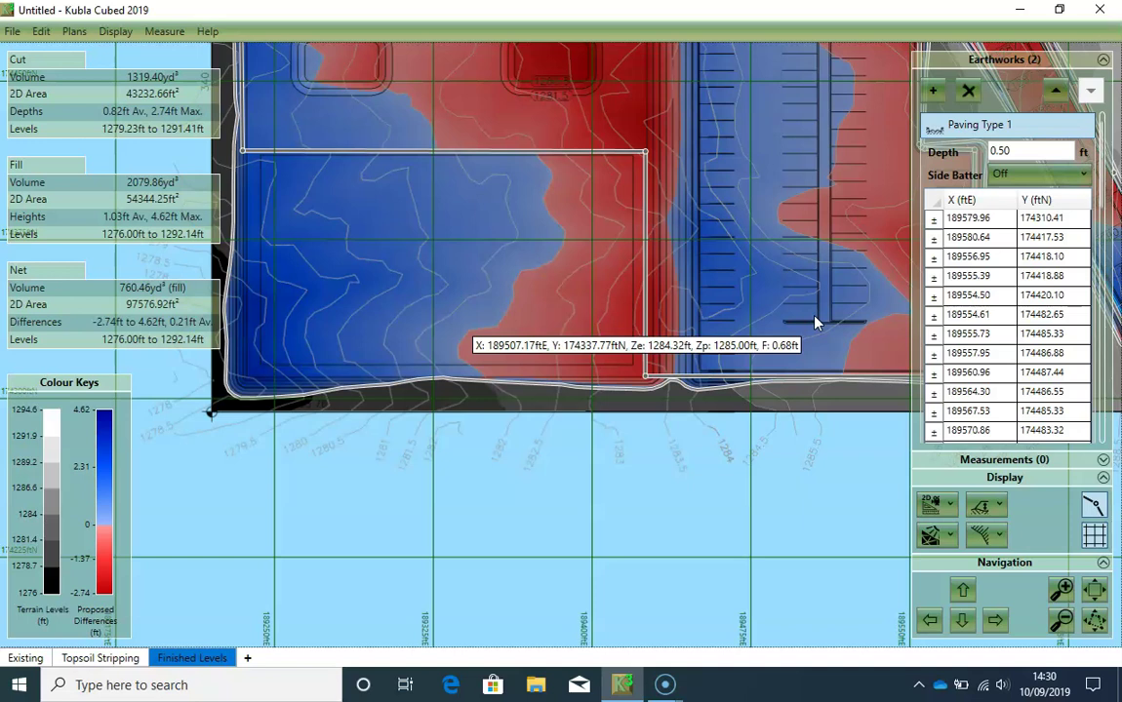
- Check the snap point options for boundary points and grid
{"action": "left_click", "coordinate": [42, 34]}
{"action": "mouse_move", "coordinate": [98, 118]}
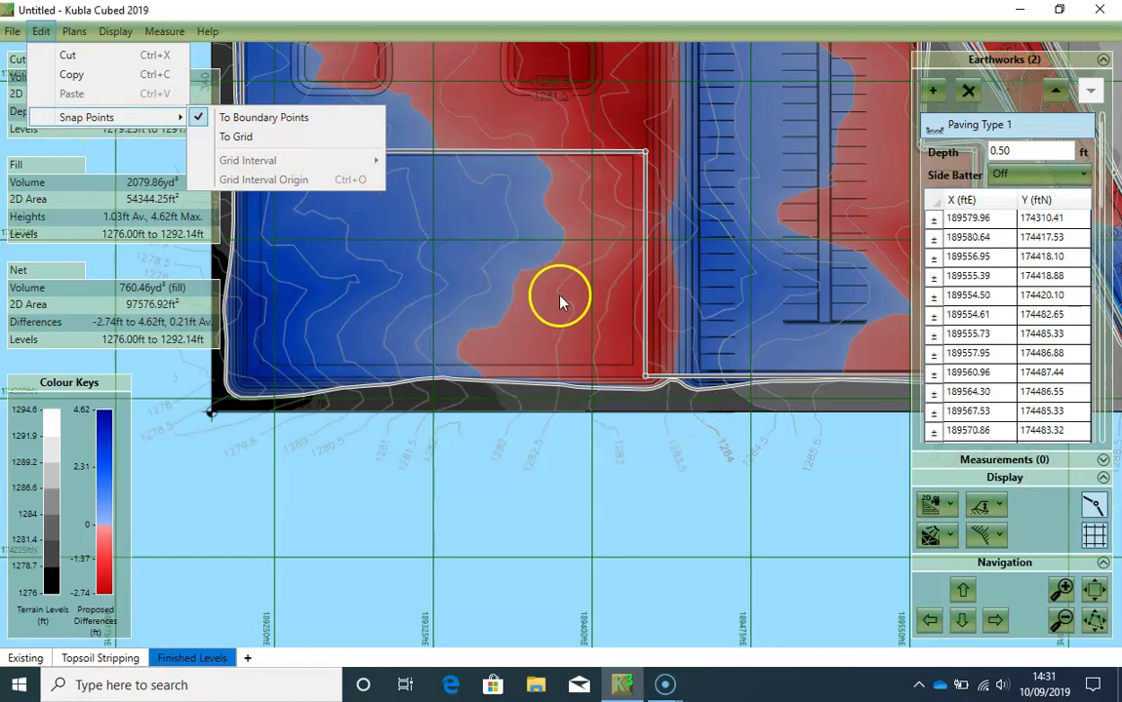
{"action": "left_click", "coordinate": [523, 318]}
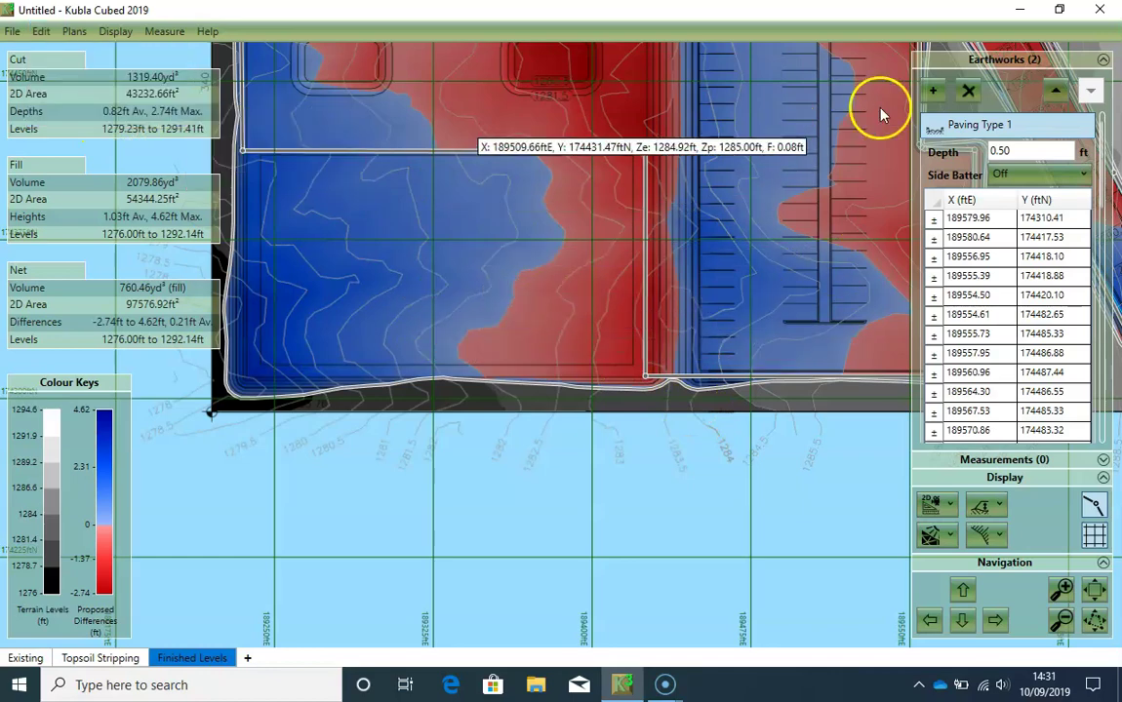
- Add a second strip around the southwestern rectangular area, snapping its northern and southeastern corners to the Paving Type 1 boundary
{"action": "left_click", "coordinate": [932, 91]}
{"action": "left_click", "coordinate": [945, 122]}
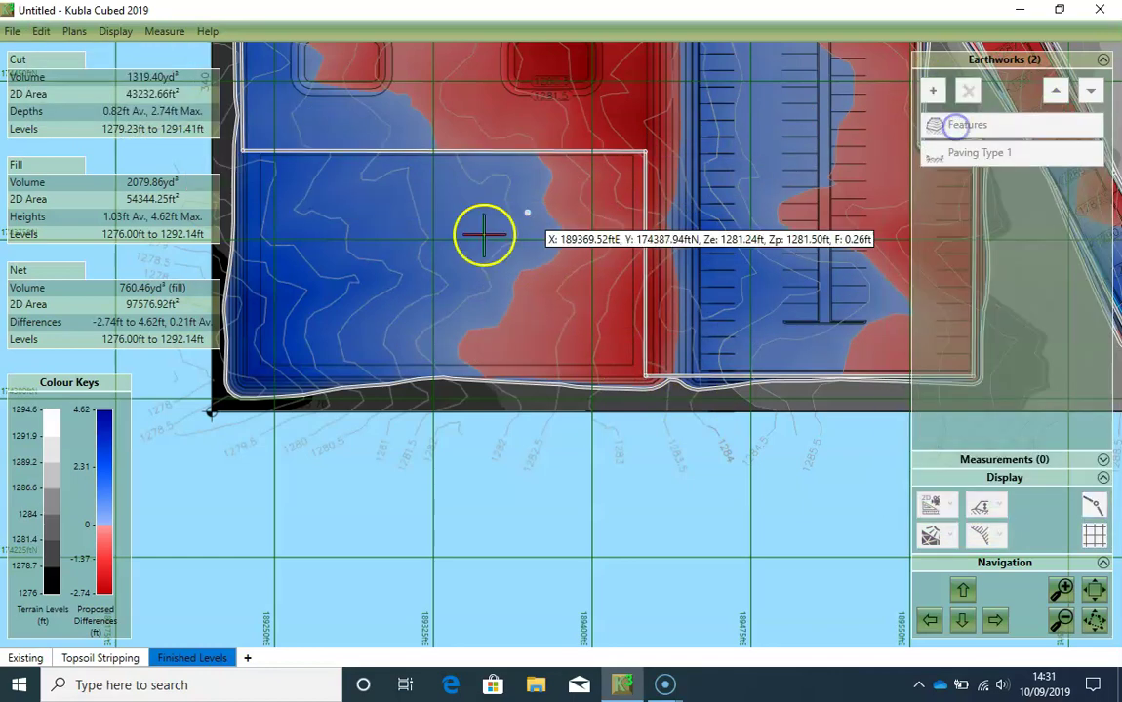
{"action": "middle_click_drag", "start_coordinate": [390, 247], "coordinate": [528, 330]}
{"action": "scroll", "coordinate": [400, 266], "scroll_direction": "up", "scroll_amount": 2}
{"action": "left_click", "coordinate": [376, 216]}
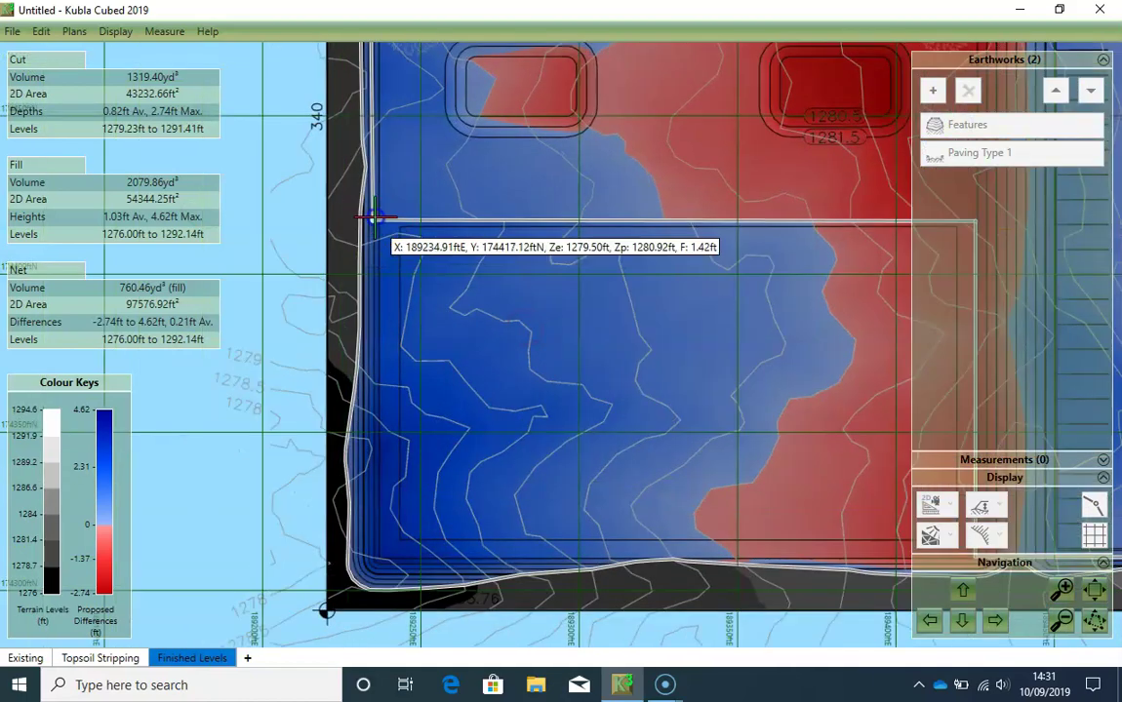
{"action": "middle_click_drag", "start_coordinate": [619, 372], "coordinate": [363, 351]}
{"action": "left_click", "coordinate": [719, 206]}
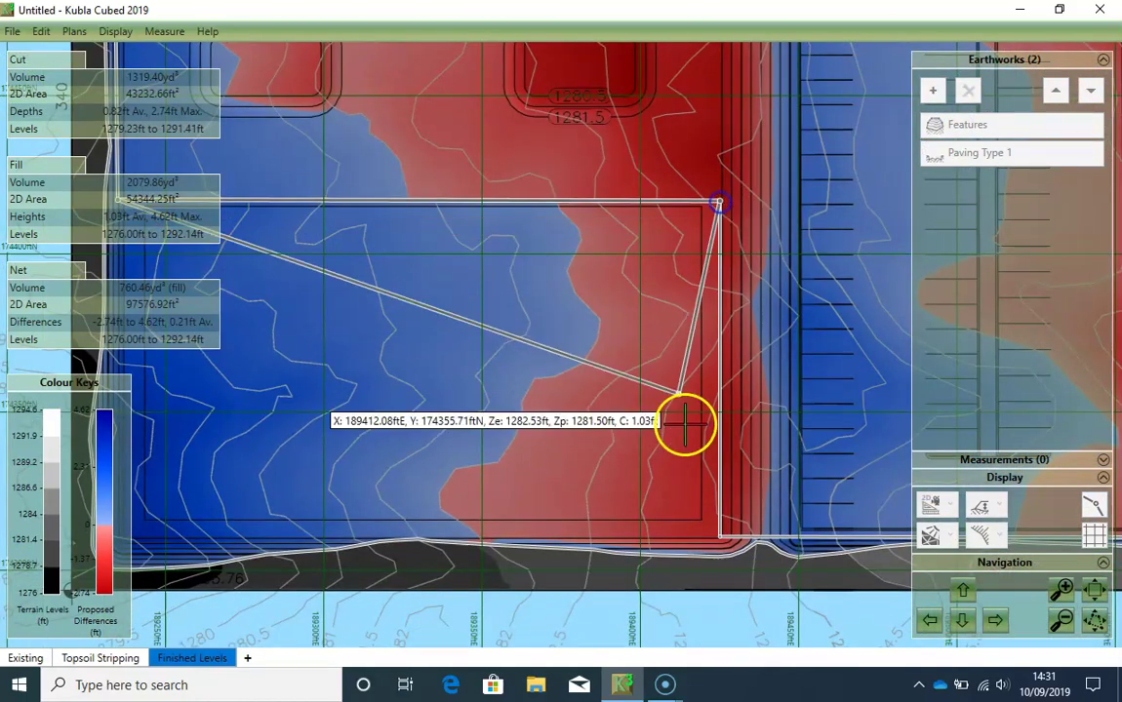
{"action": "left_click", "coordinate": [720, 538]}
{"action": "middle_click_drag", "start_coordinate": [474, 487], "coordinate": [656, 482]}
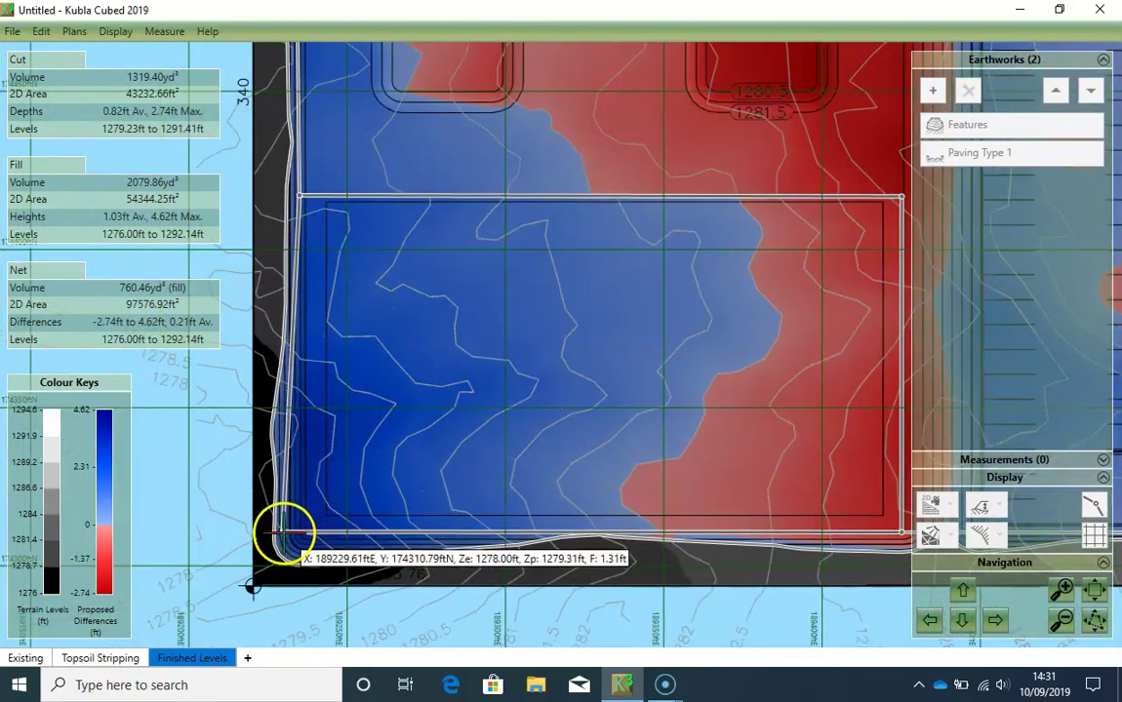
{"action": "scroll", "coordinate": [296, 528], "scroll_direction": "up", "scroll_amount": 1}
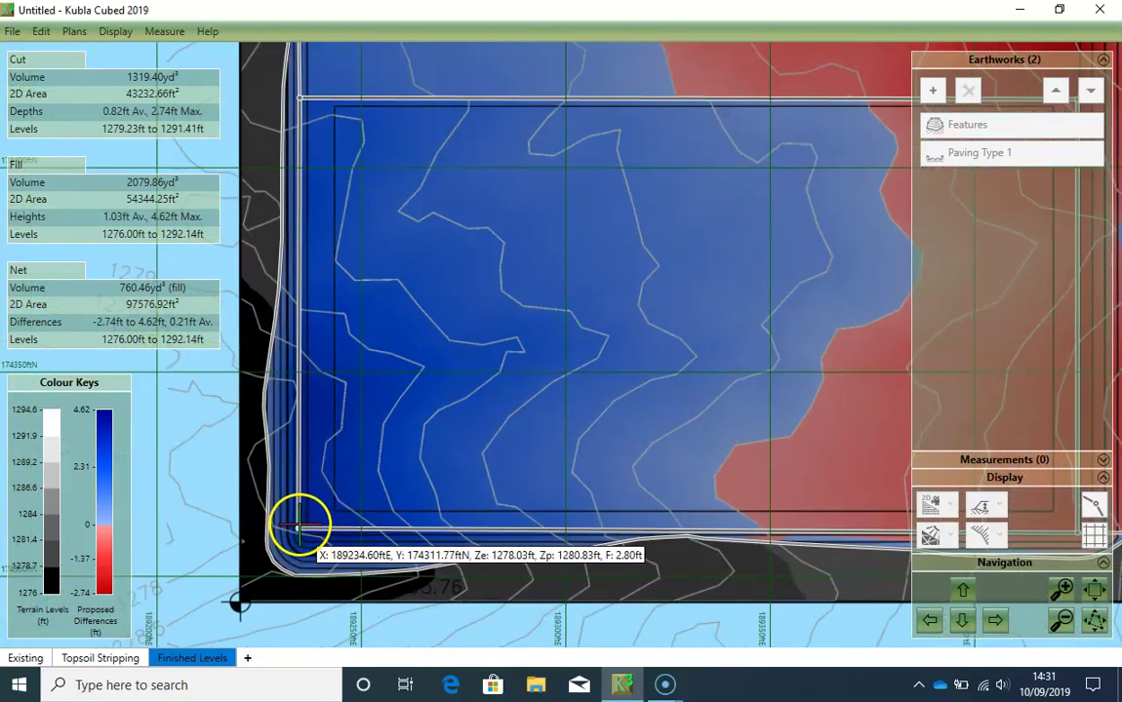
{"action": "scroll", "coordinate": [296, 528], "scroll_direction": "up", "scroll_amount": 1}
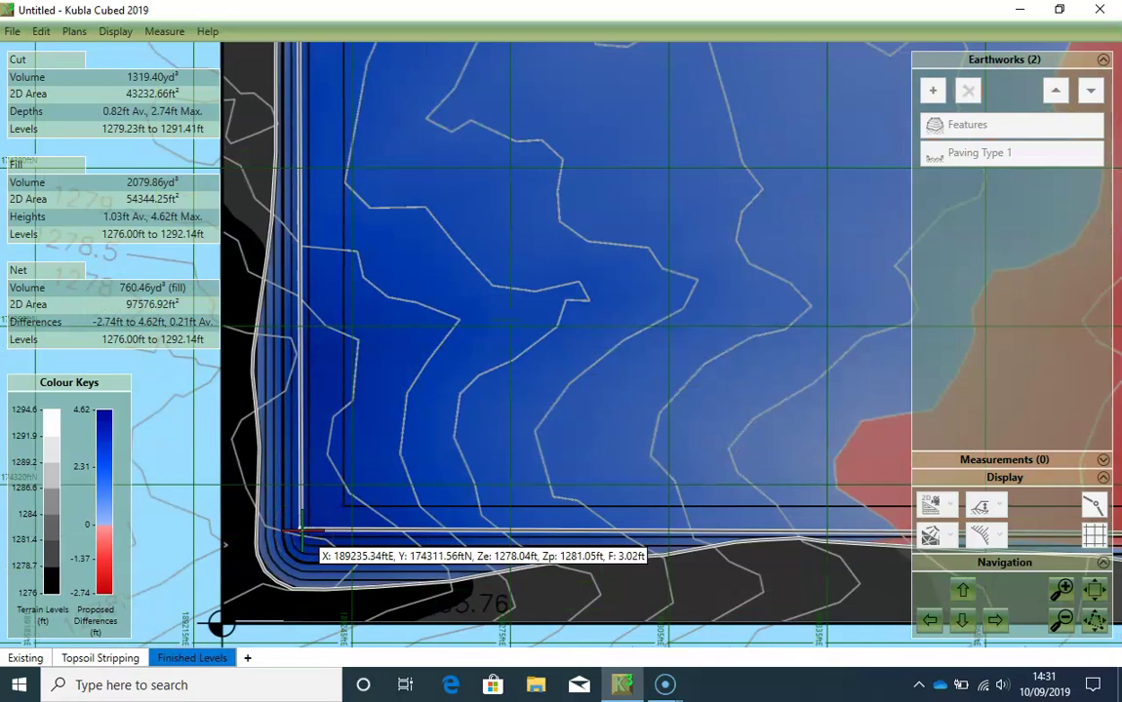
{"action": "double_click", "coordinate": [299, 531]}
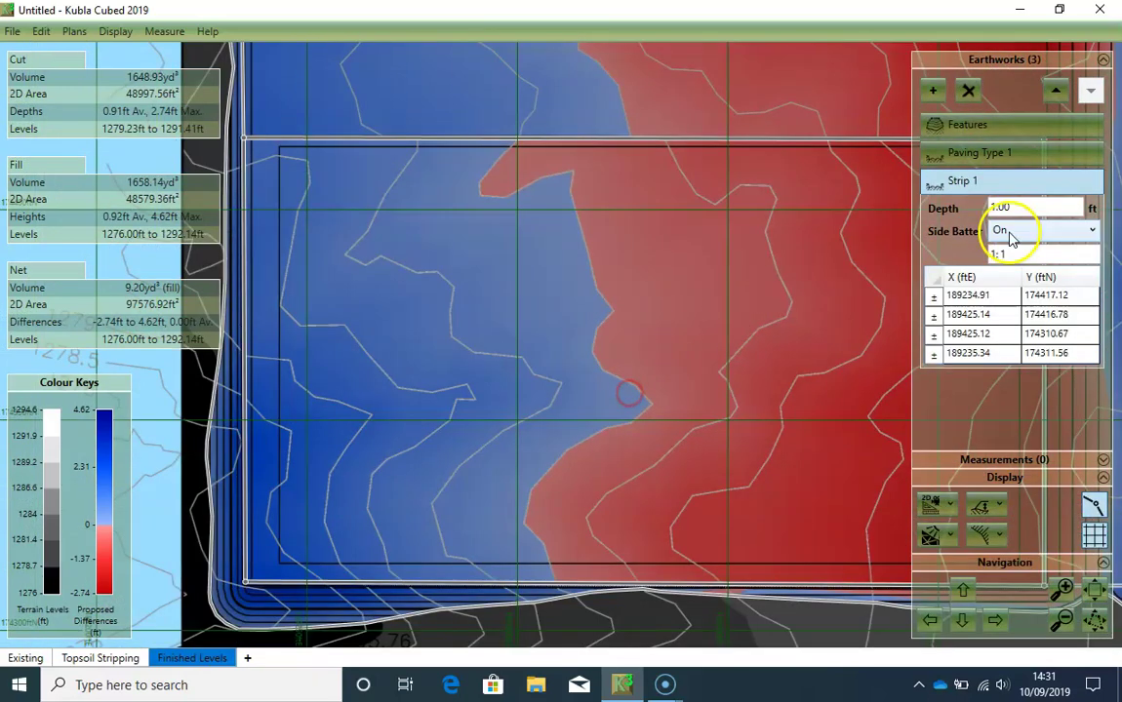
- Set the second strip's depth to 0.7 ft and turn its side batter off
{"action": "double_click", "coordinate": [1020, 207]}
{"action": "type", "text": "0.7"}
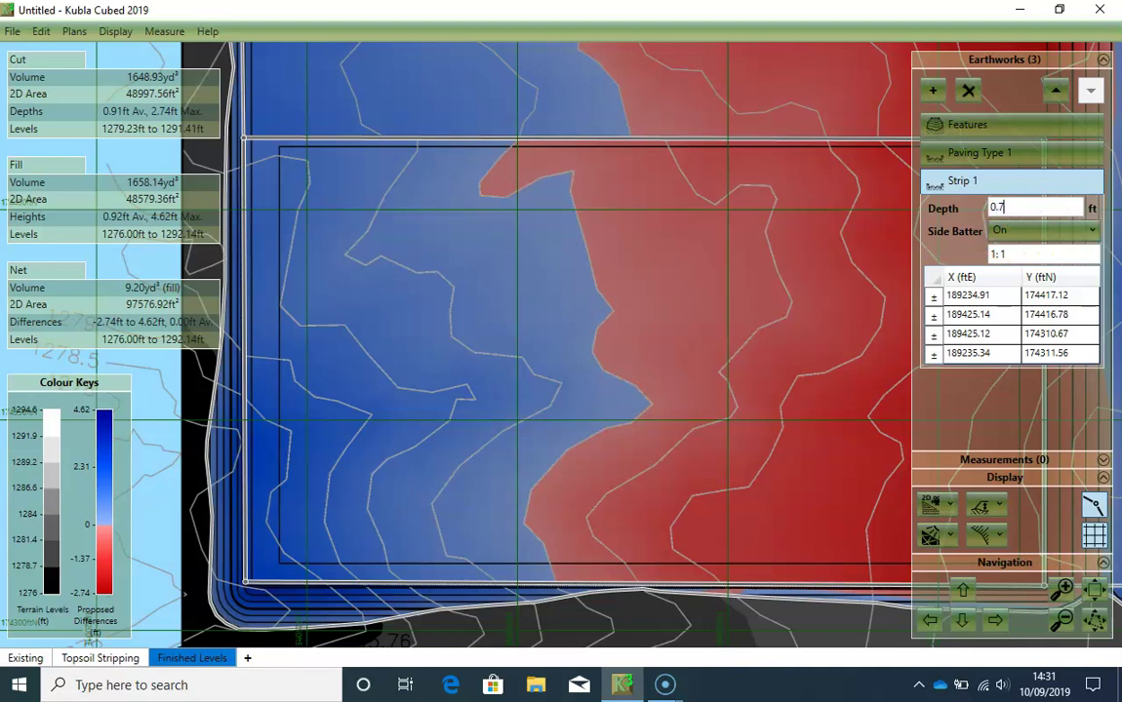
{"action": "left_click", "coordinate": [1031, 231]}
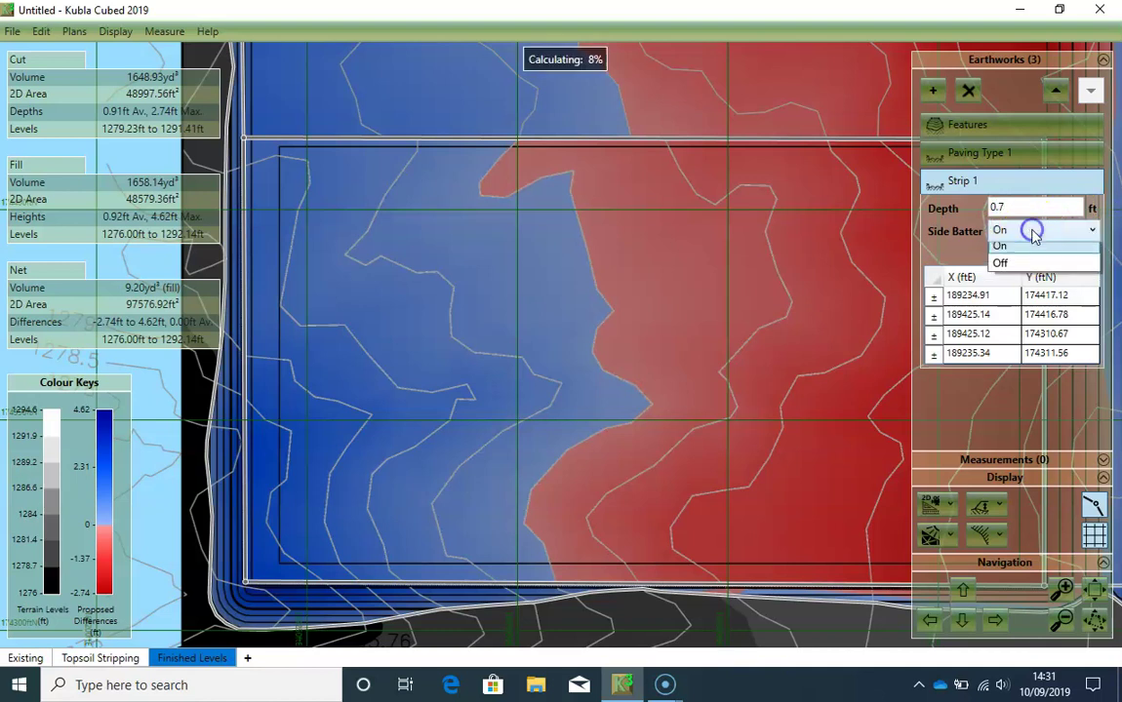
{"action": "left_click", "coordinate": [1020, 269]}
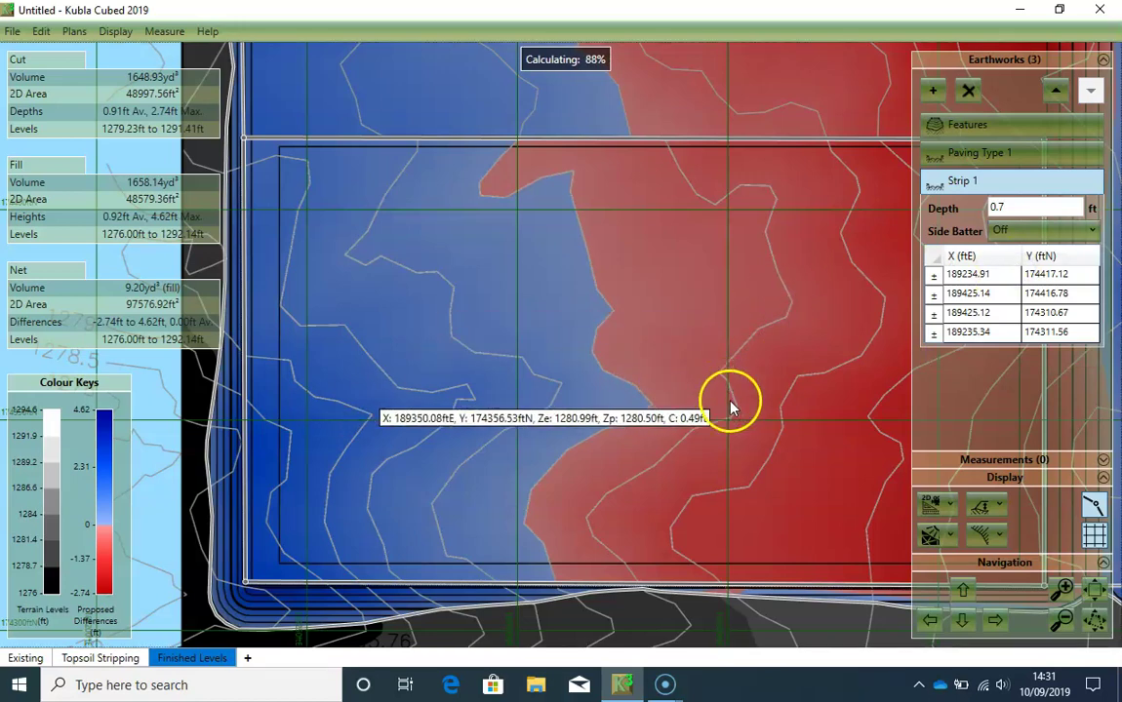
- Rename the second strip as Paving Type 2
{"action": "scroll", "coordinate": [732, 408], "scroll_direction": "down", "scroll_amount": 2}
{"action": "left_click_drag", "start_coordinate": [784, 331], "coordinate": [584, 371]}
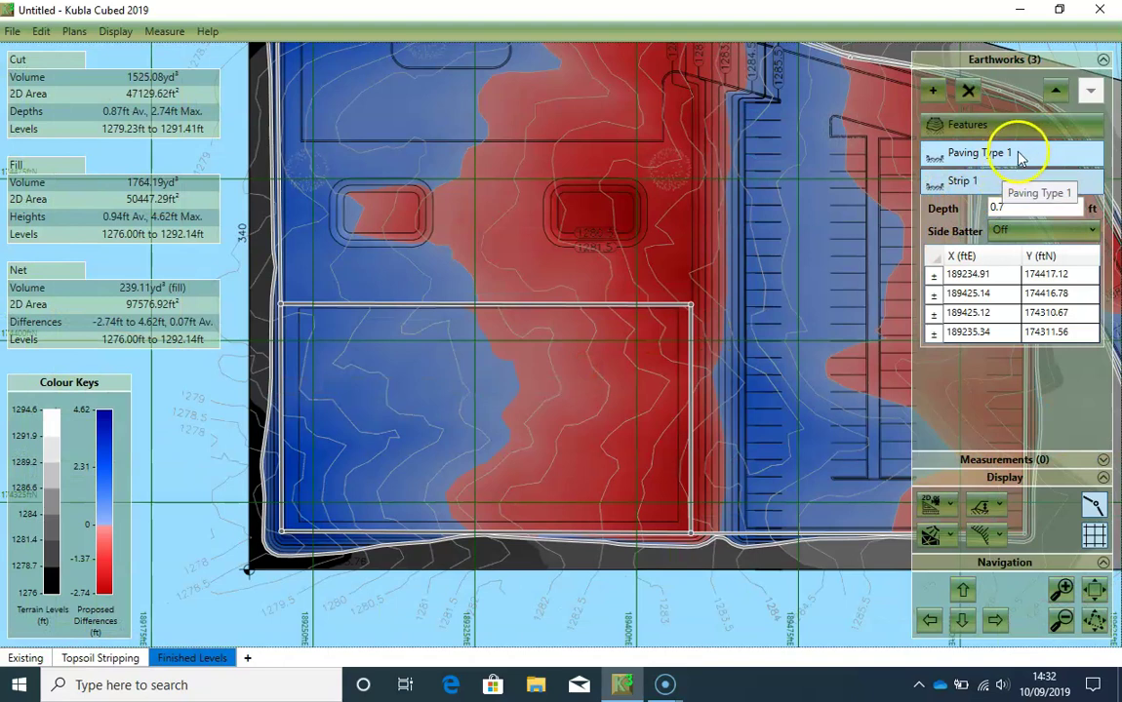
{"action": "left_click", "coordinate": [964, 181]}
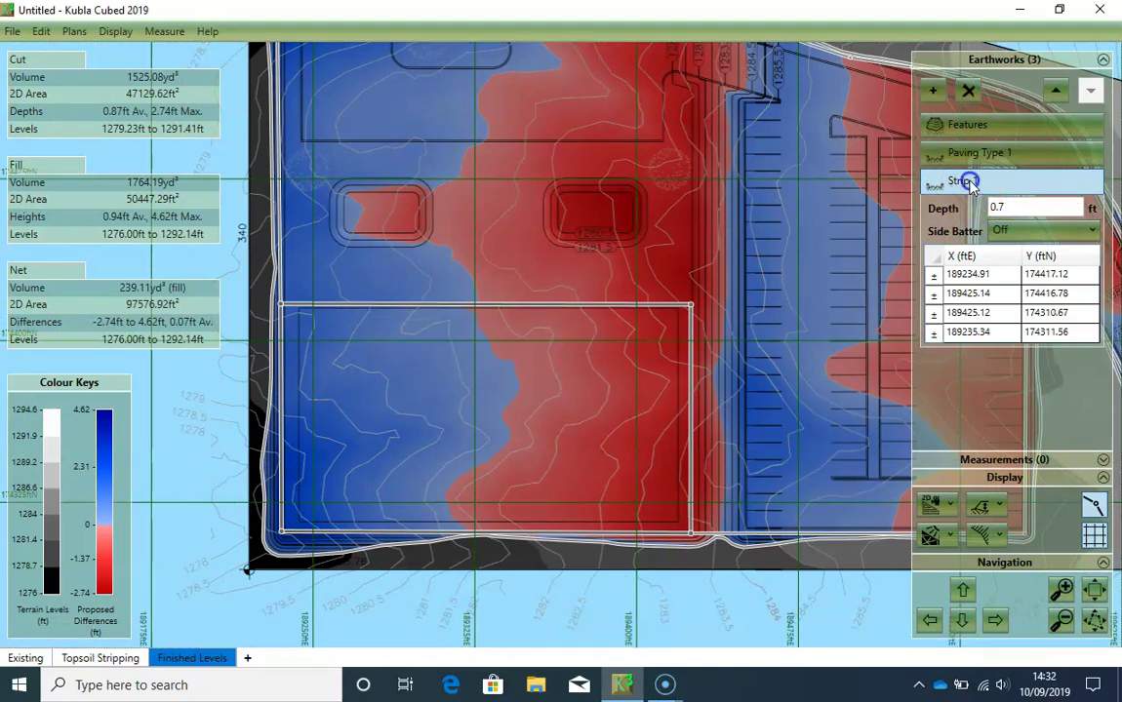
{"action": "left_click", "coordinate": [961, 181]}
{"action": "type", "text": "Paving Type 2"}
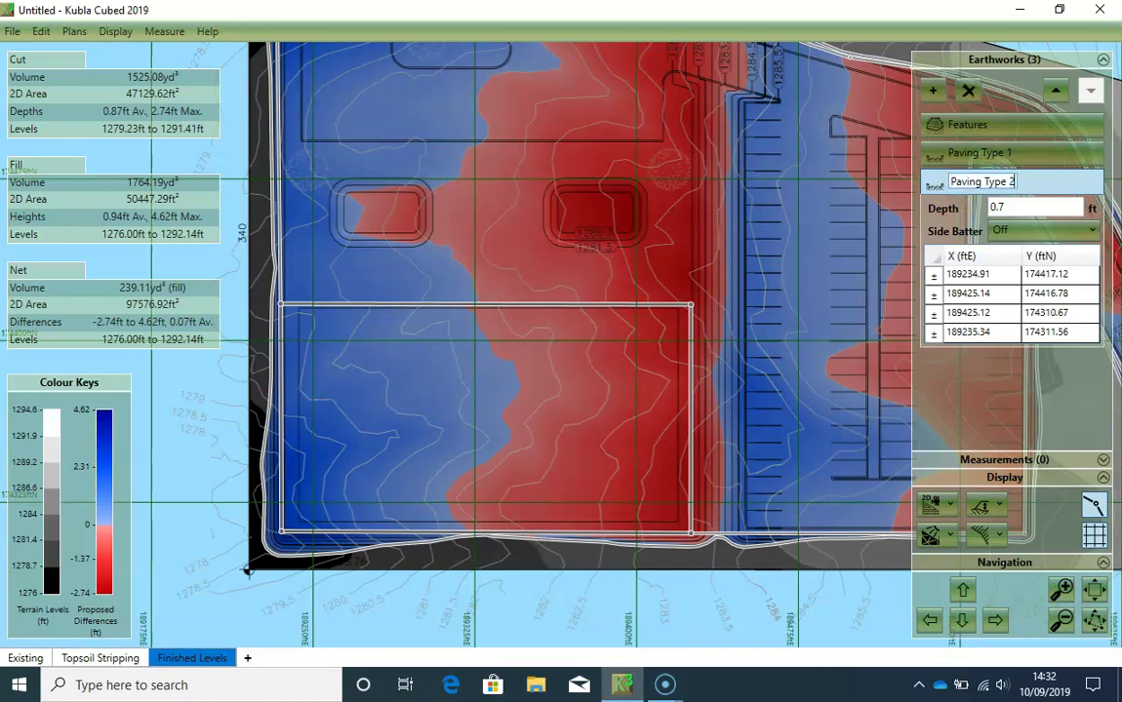
{"action": "key", "text": "Return"}
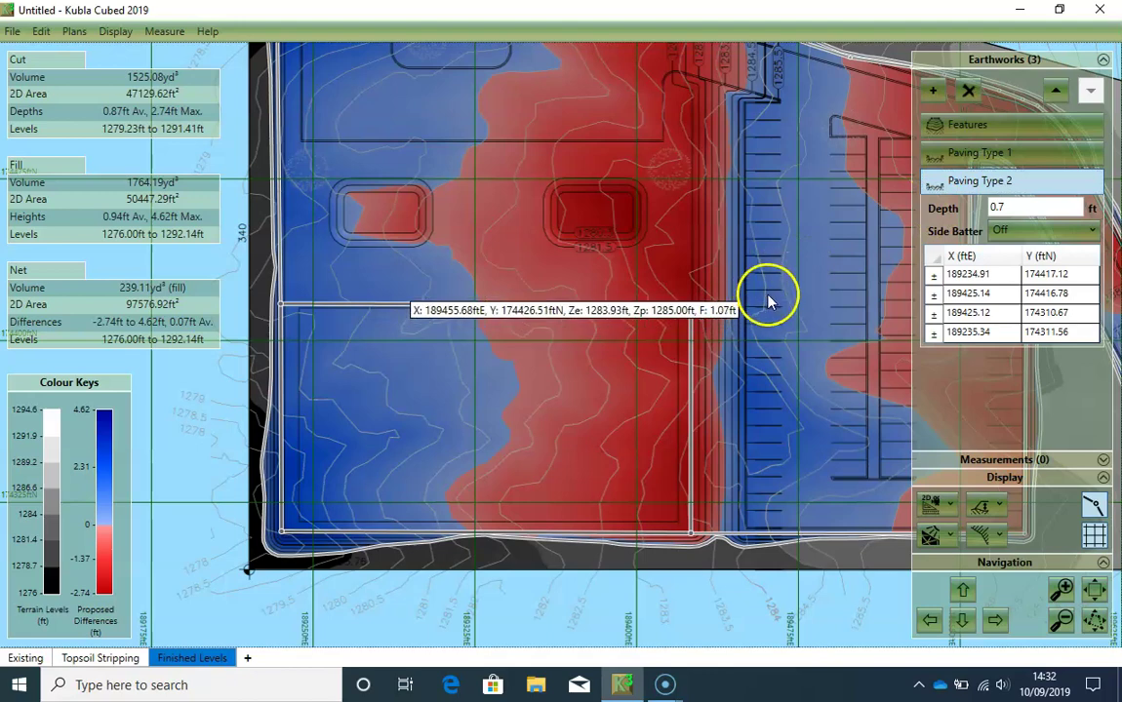
- Inspect the whole site with both paving areas in the 3D Orbit View and return to the Design View
{"action": "scroll", "coordinate": [782, 313], "scroll_direction": "down", "scroll_amount": 5}
{"action": "left_click_drag", "start_coordinate": [788, 315], "coordinate": [697, 313]}
{"action": "left_click_drag", "start_coordinate": [778, 326], "coordinate": [646, 401]}
{"action": "left_click", "coordinate": [934, 503]}
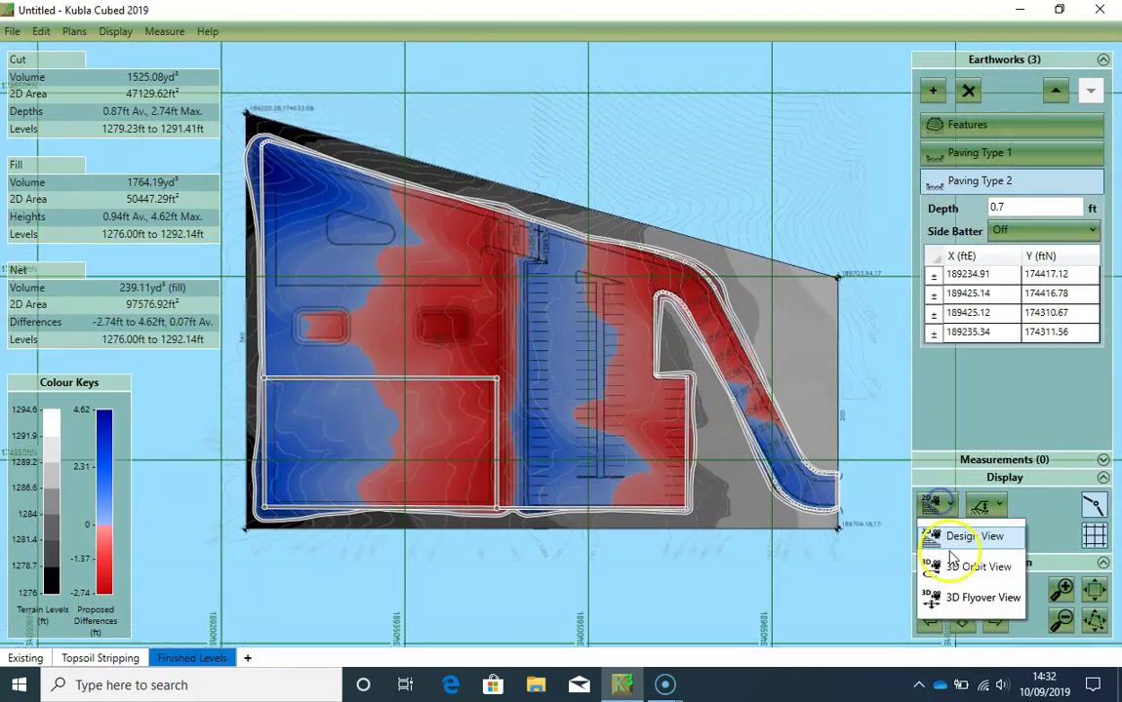
{"action": "left_click", "coordinate": [961, 567]}
{"action": "left_click_drag", "start_coordinate": [571, 441], "coordinate": [621, 431]}
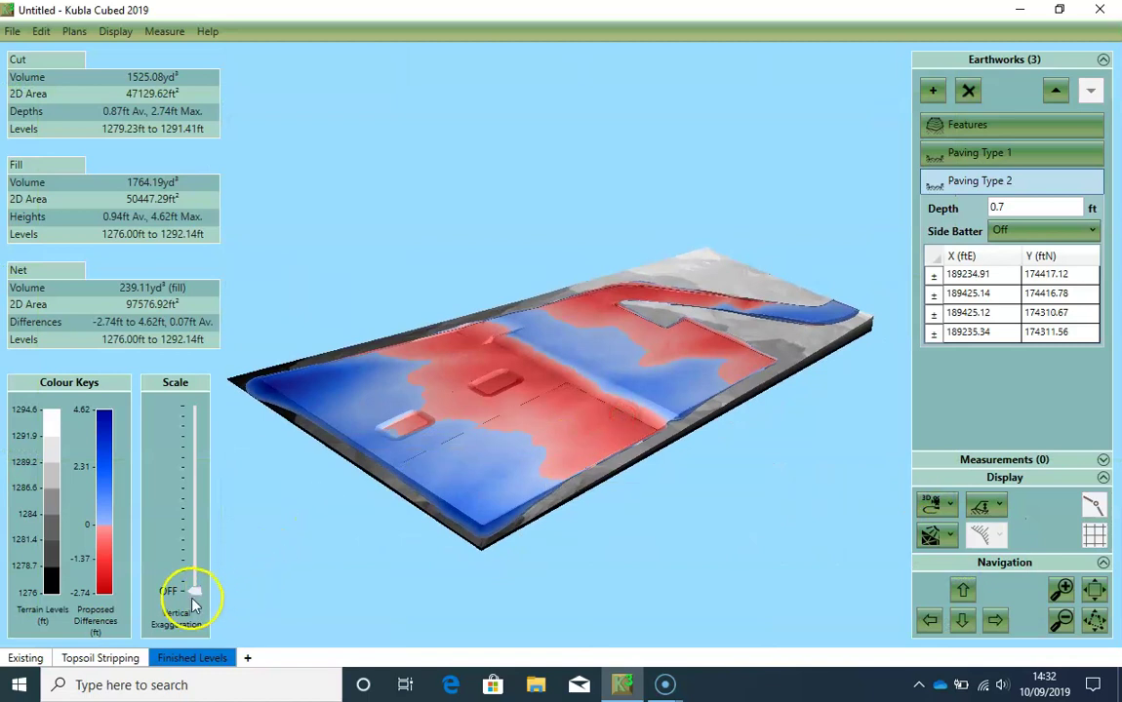
{"action": "left_click_drag", "start_coordinate": [193, 602], "coordinate": [205, 653]}
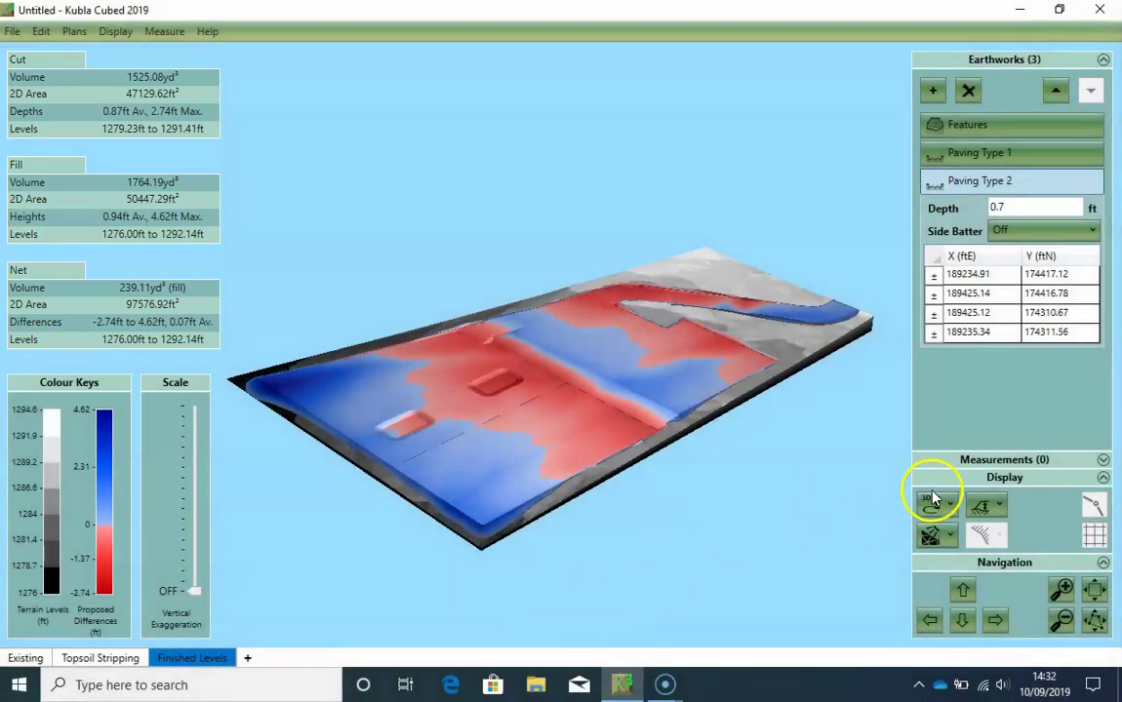
{"action": "left_click", "coordinate": [932, 500]}
{"action": "left_click", "coordinate": [935, 539]}
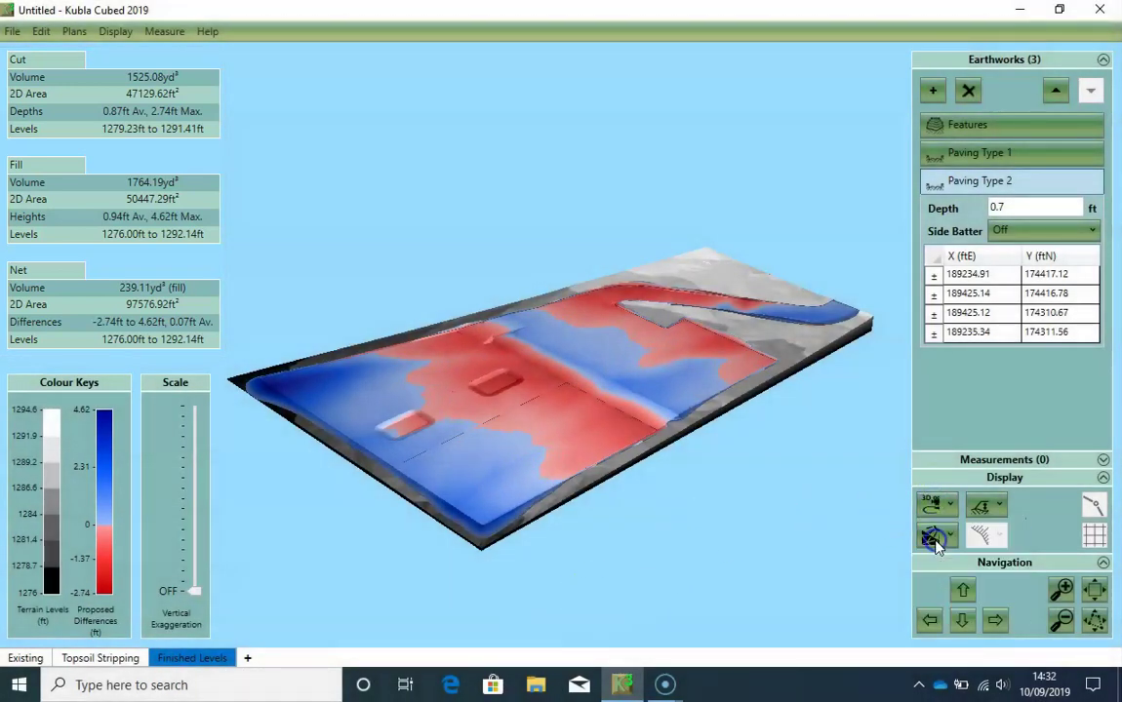